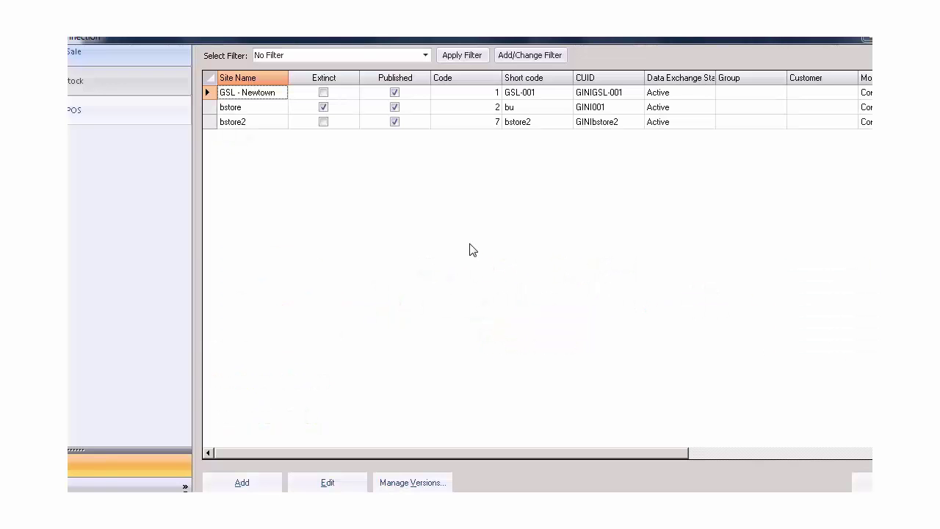
Step: Enable Strictly Follow Transit Route for the bstore2 replenishment source of the GSL - Newtown site and save the record
double_click(266, 91)
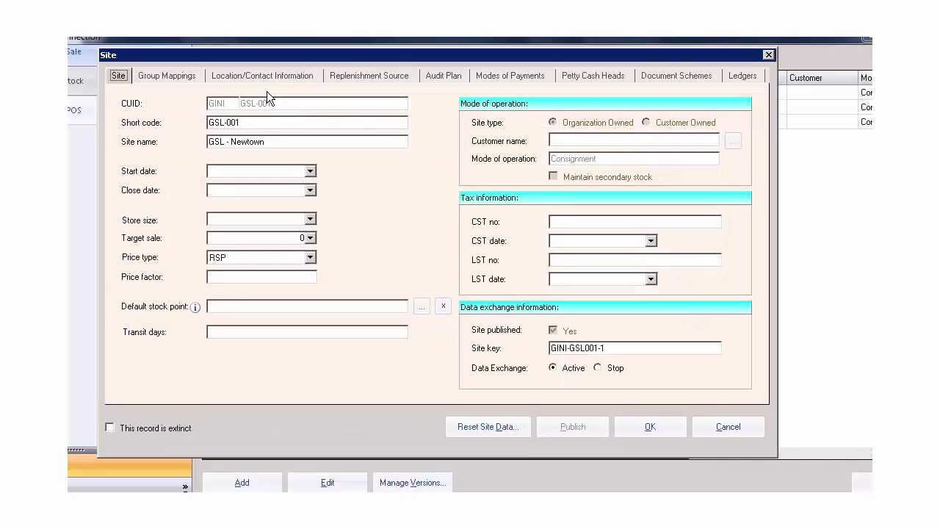
left_click(360, 76)
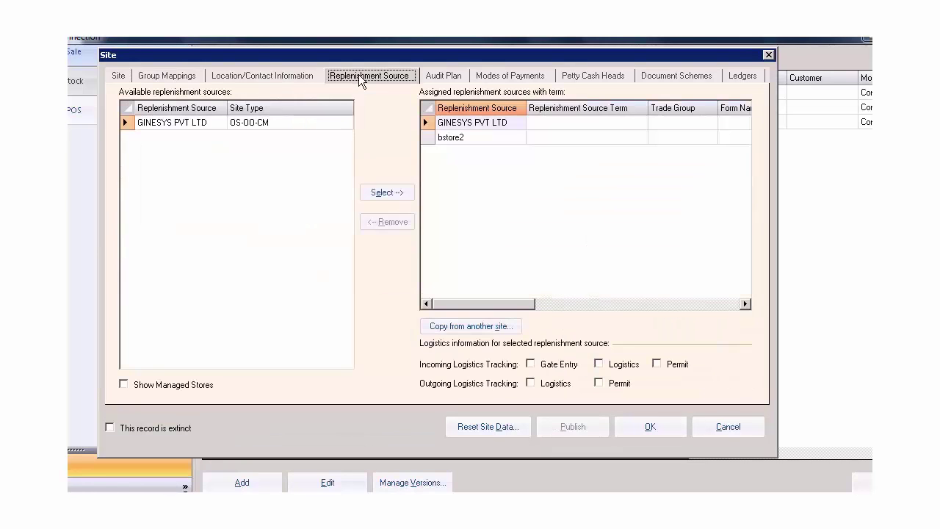
left_click(445, 136)
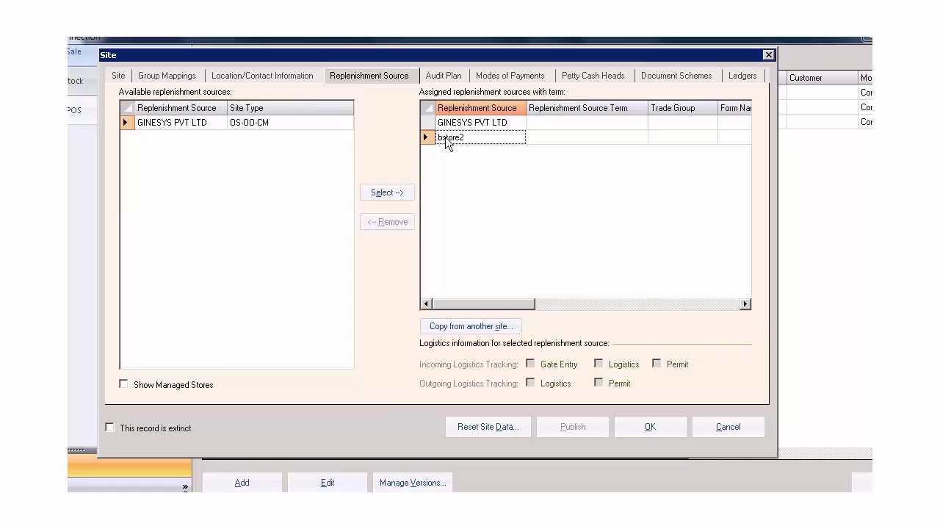
left_click_drag(479, 308, 613, 302)
left_click(515, 138)
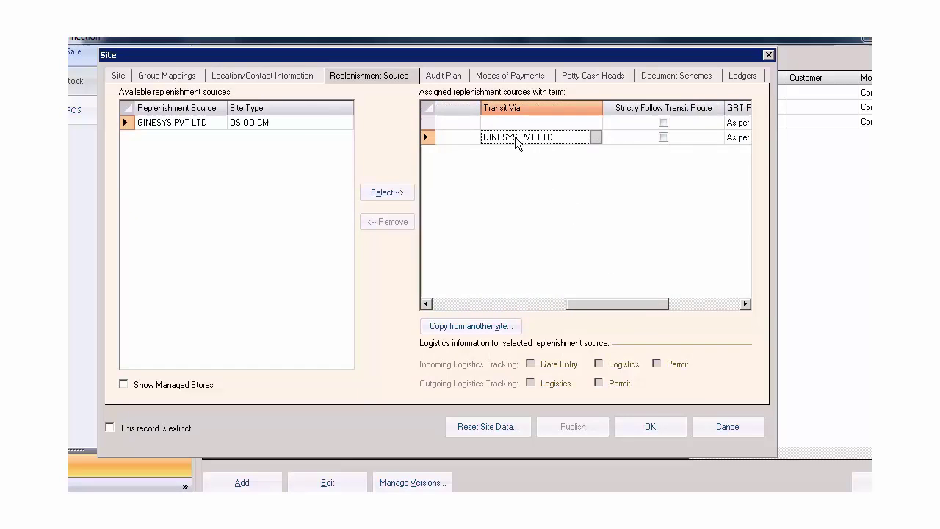
left_click(663, 137)
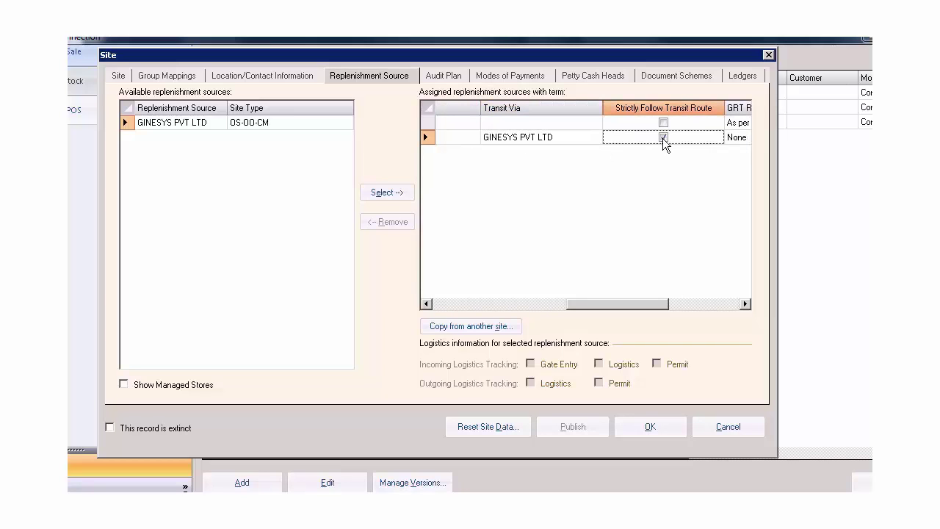
left_click(648, 426)
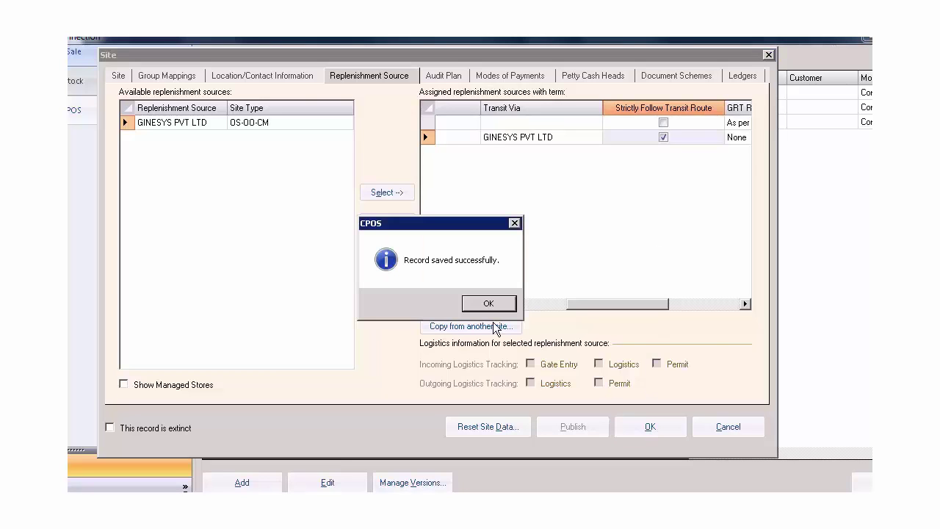
left_click(478, 300)
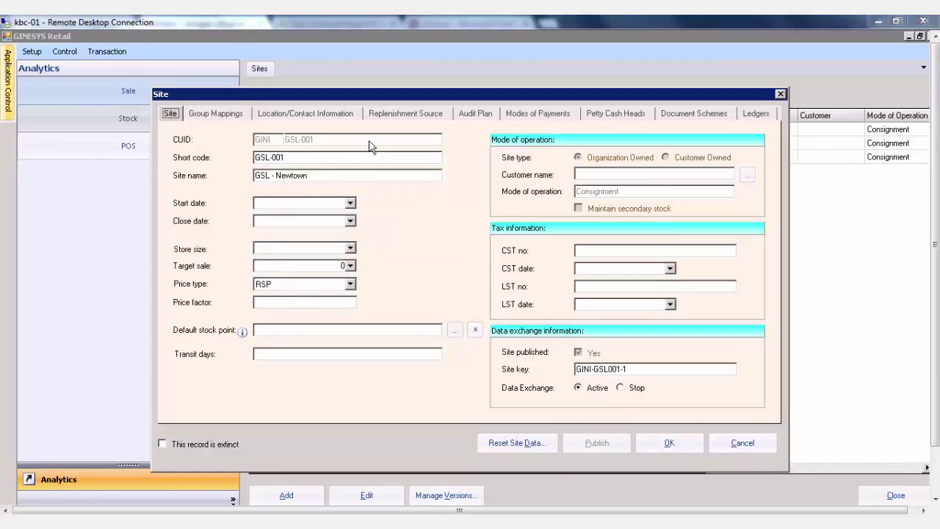
Step: Set the GRT Rate Basis of the site's assigned replenishment source GINESYS PVT LTD to As per Price List
left_click(405, 113)
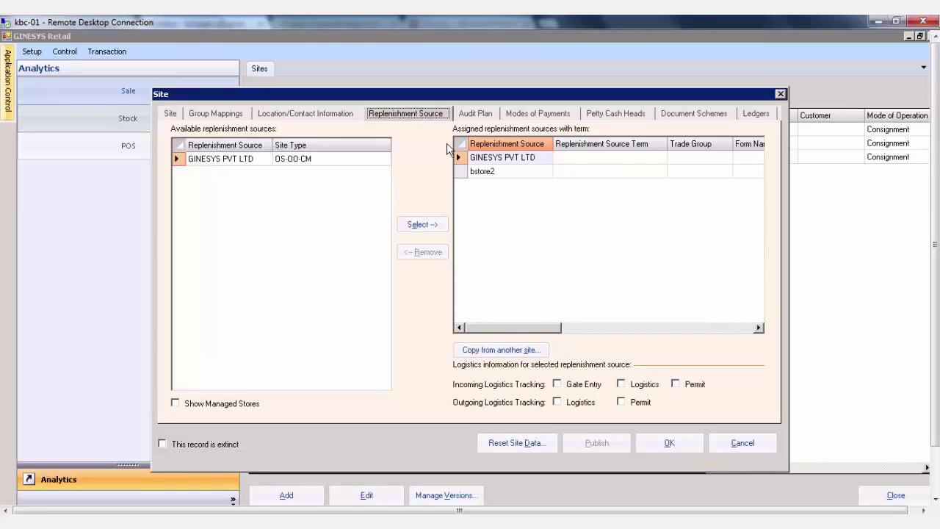
left_click(486, 159)
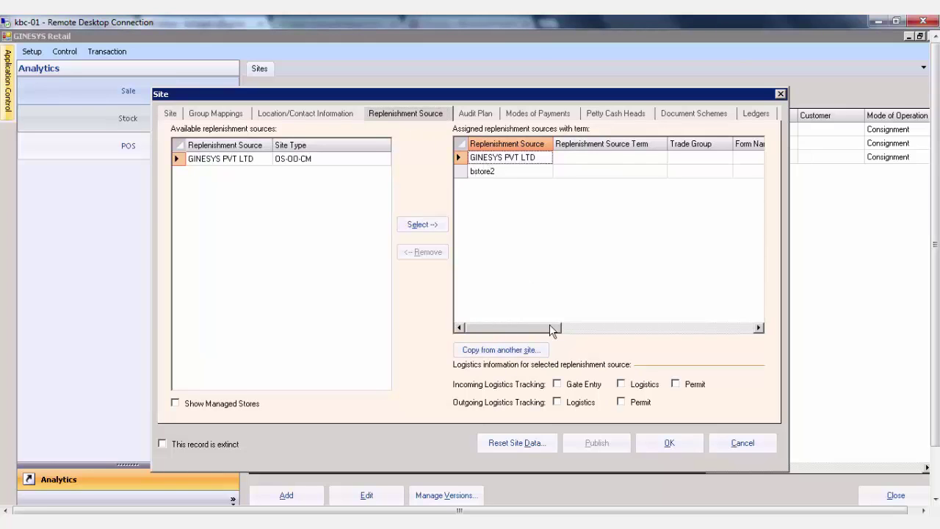
left_click_drag(551, 328, 731, 328)
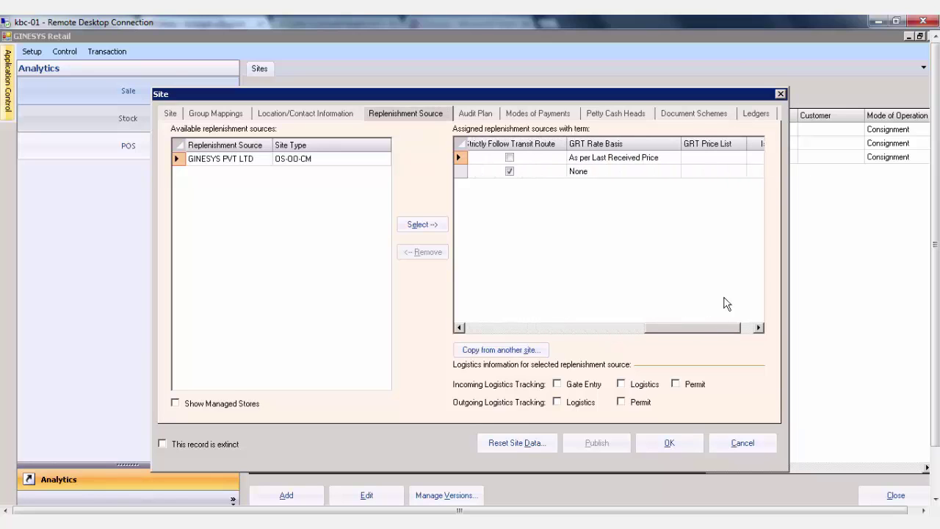
left_click(667, 158)
left_click(675, 157)
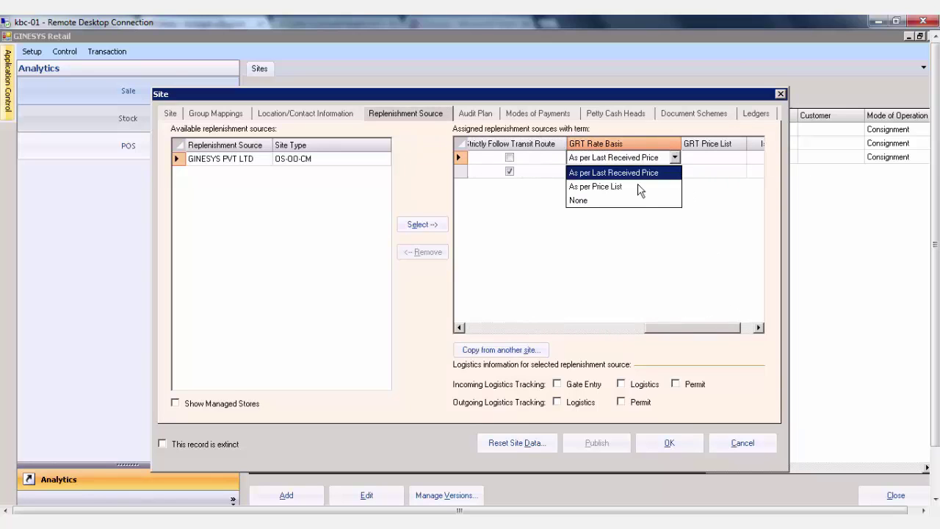
left_click(638, 186)
Step: Assign the Newstore Store price list as GINESYS PVT LTD's GRT Price List and save the site
left_click(733, 162)
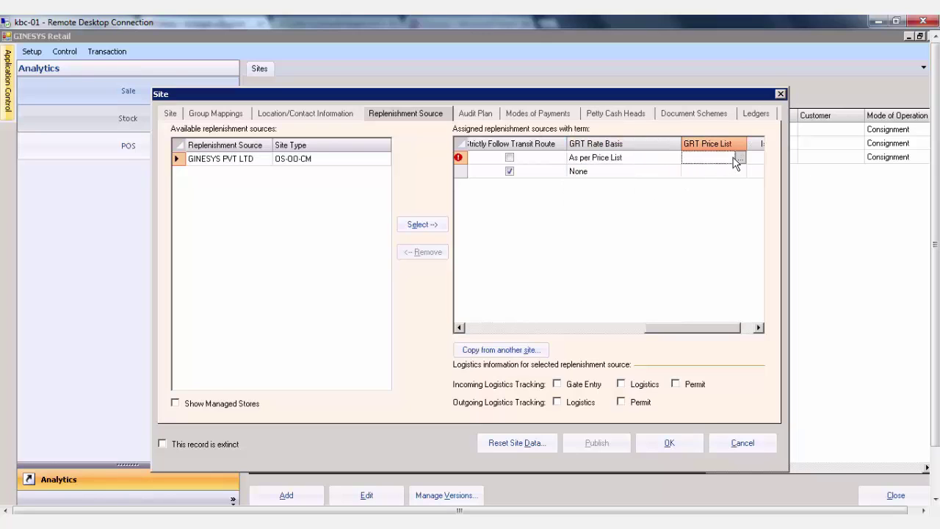
left_click(739, 158)
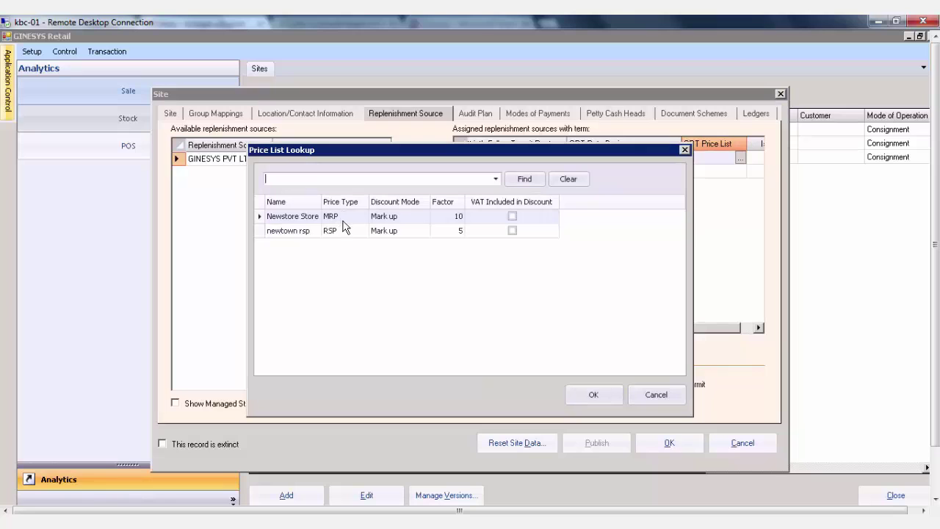
left_click(289, 218)
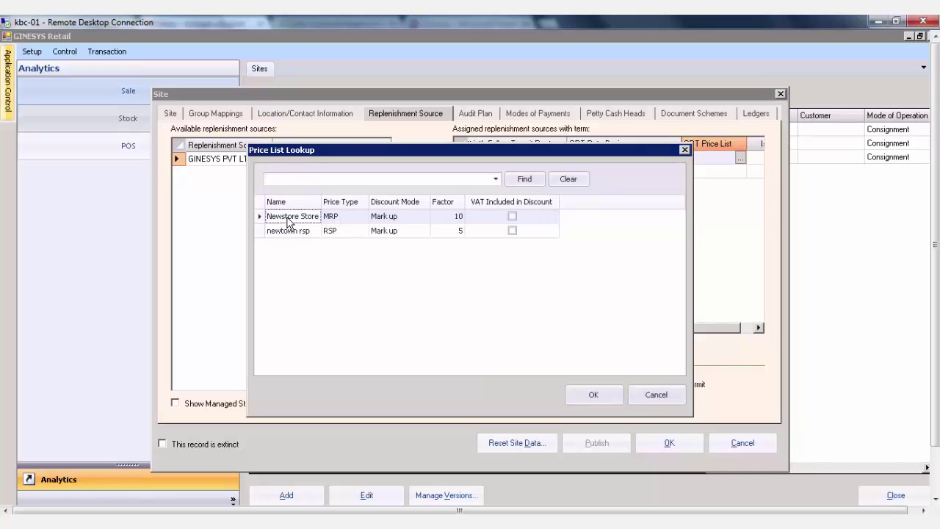
left_click(593, 395)
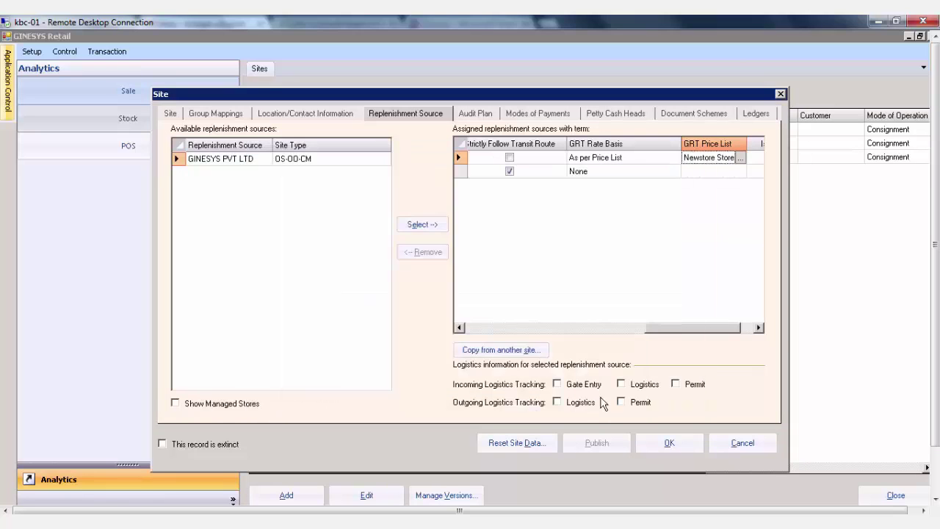
left_click(658, 435)
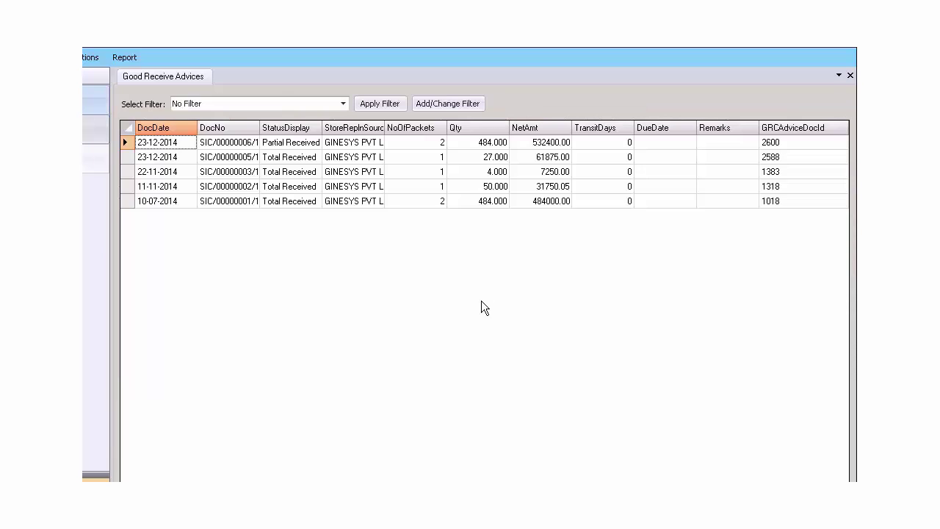
Step: Mark the criteria named filter (Qty <= 100) as default for the Good Receive Advices list and apply it
left_click(429, 103)
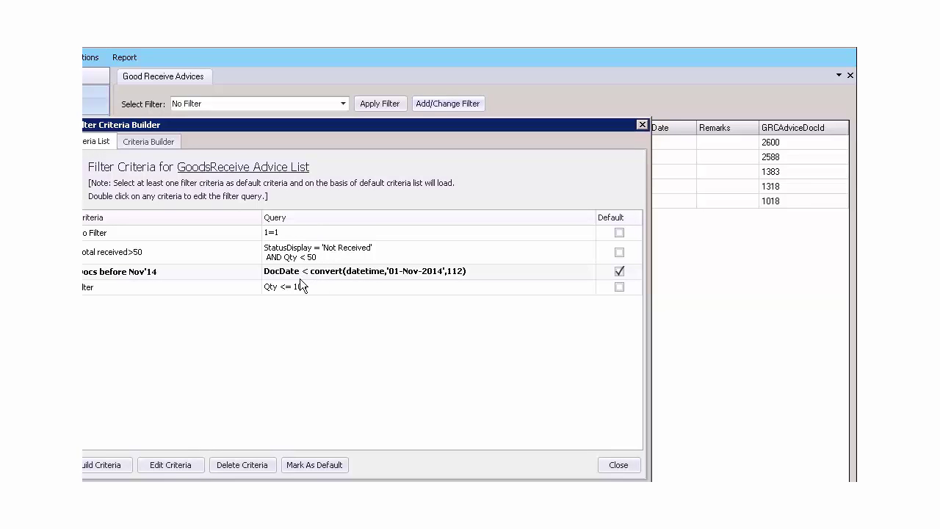
left_click(618, 287)
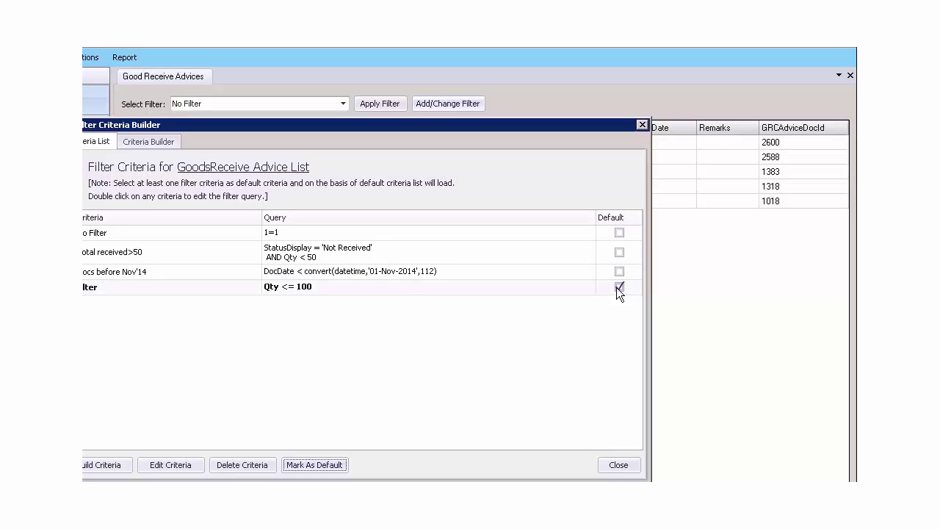
left_click(328, 470)
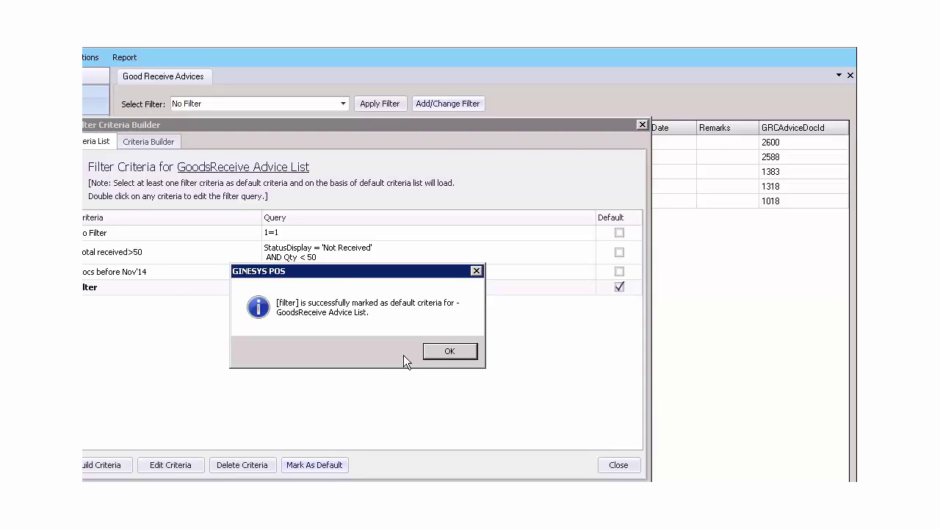
left_click(436, 350)
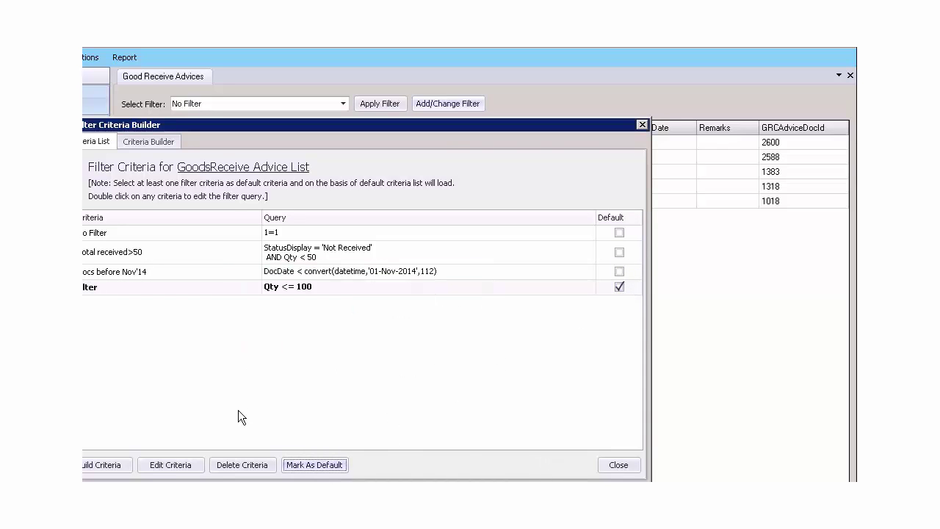
left_click(618, 465)
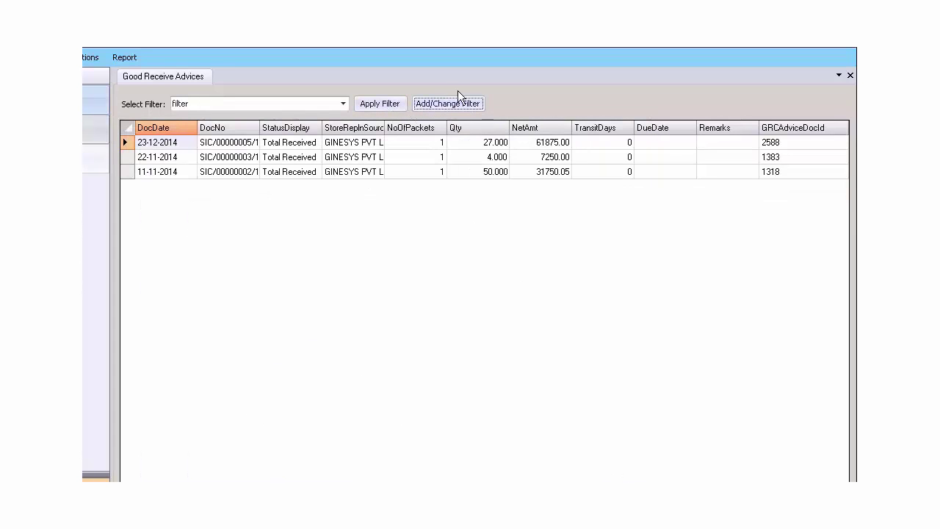
Step: Begin a new filter criteria for the Good Receive Advices list using the Query Helper
left_click(438, 108)
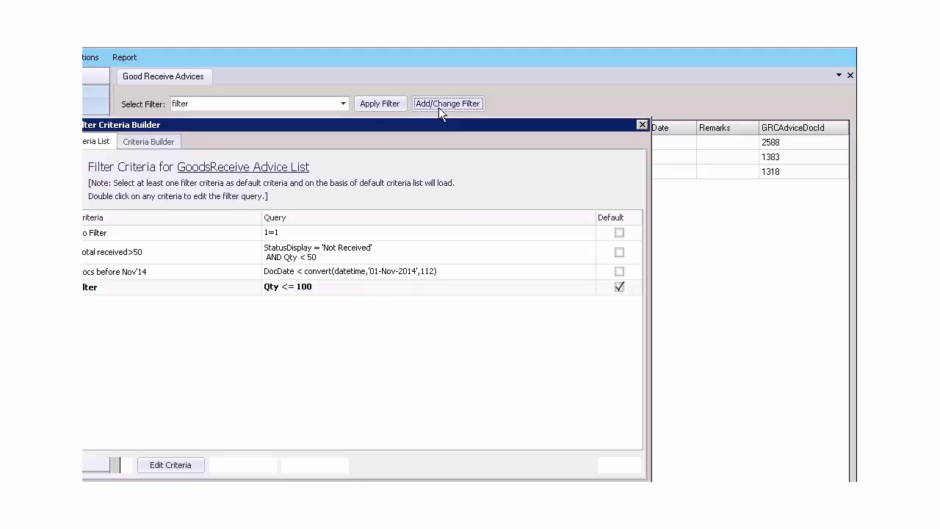
left_click(644, 125)
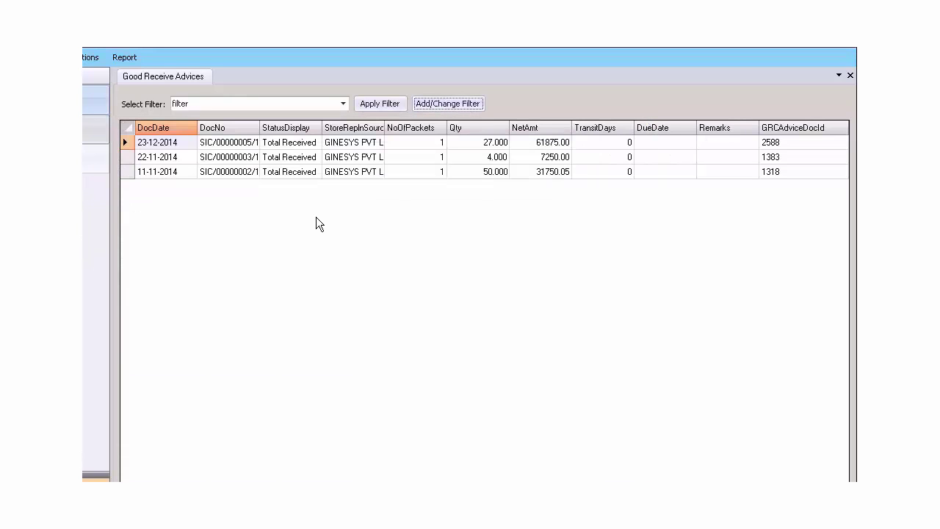
left_click(438, 104)
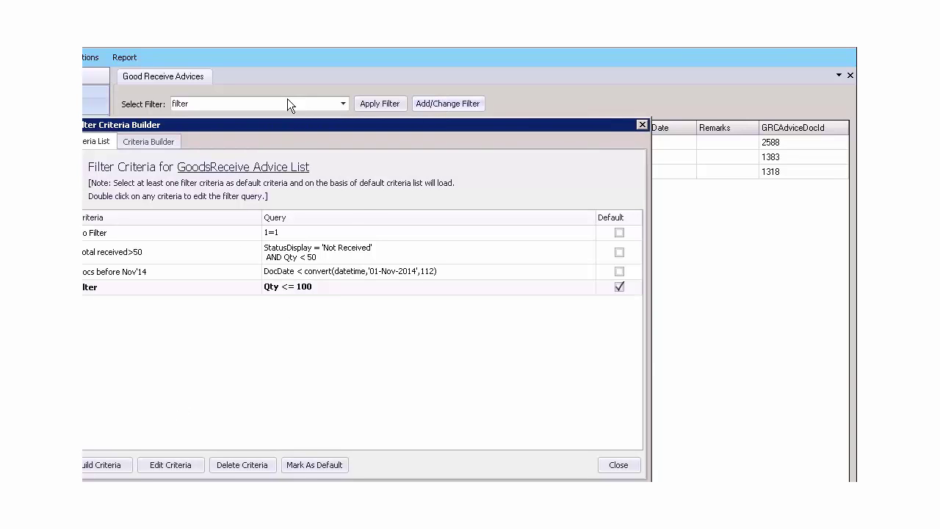
left_click_drag(279, 133, 310, 122)
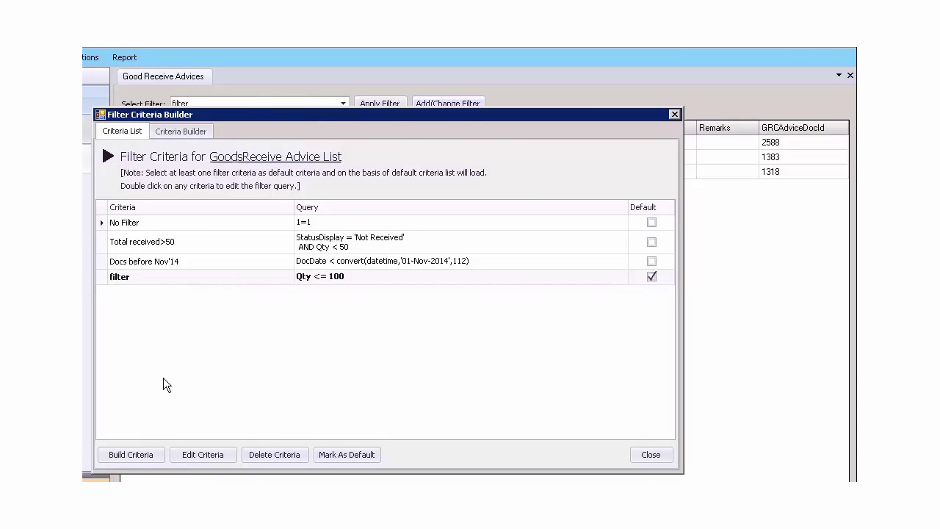
left_click(144, 455)
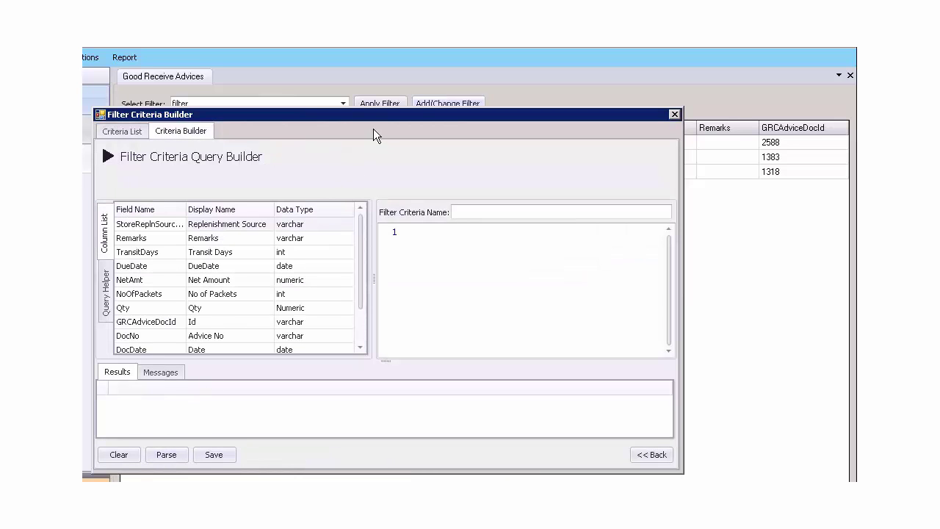
left_click_drag(386, 119, 487, 109)
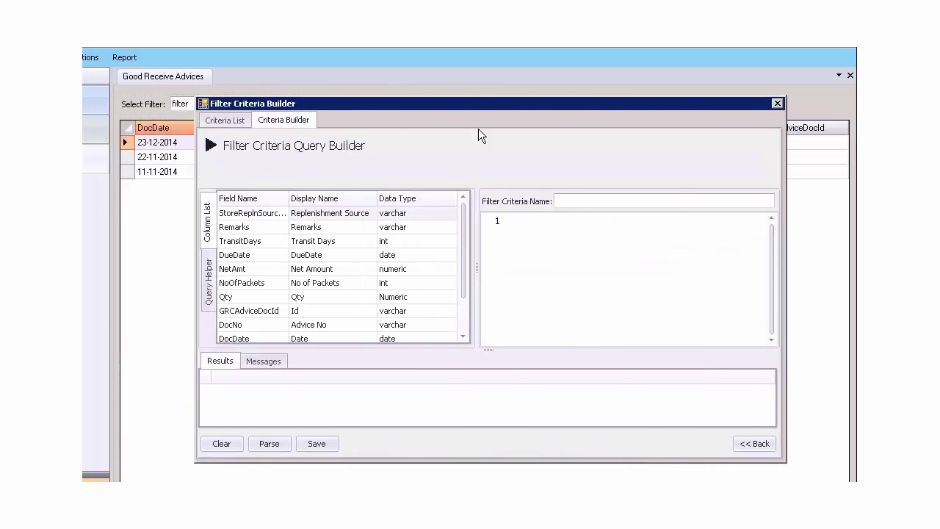
left_click(207, 303)
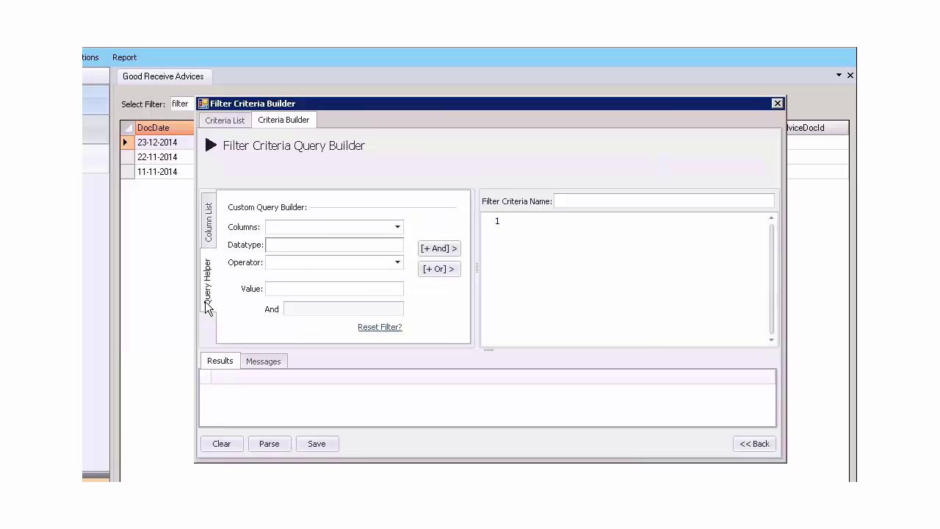
Step: Build the filter condition Qty >= 100 as an And clause and parse the query
left_click(398, 227)
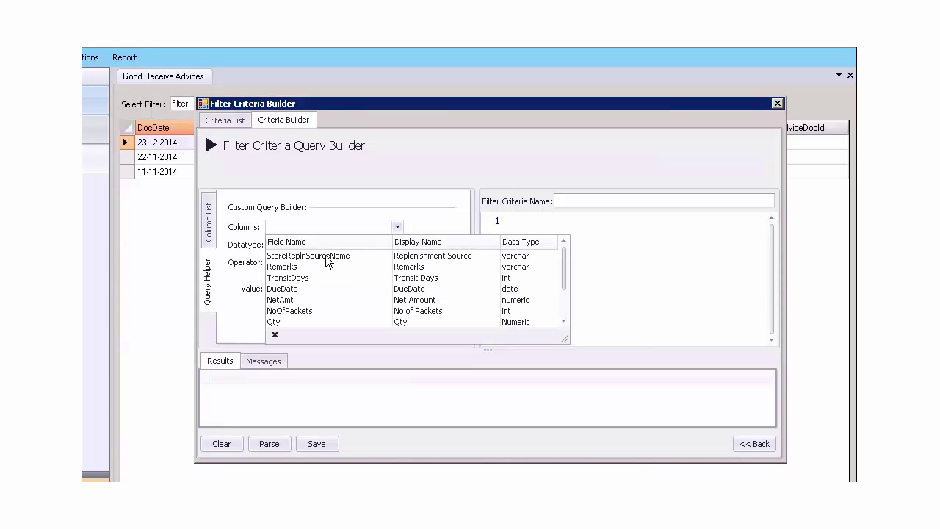
left_click(296, 322)
left_click(300, 262)
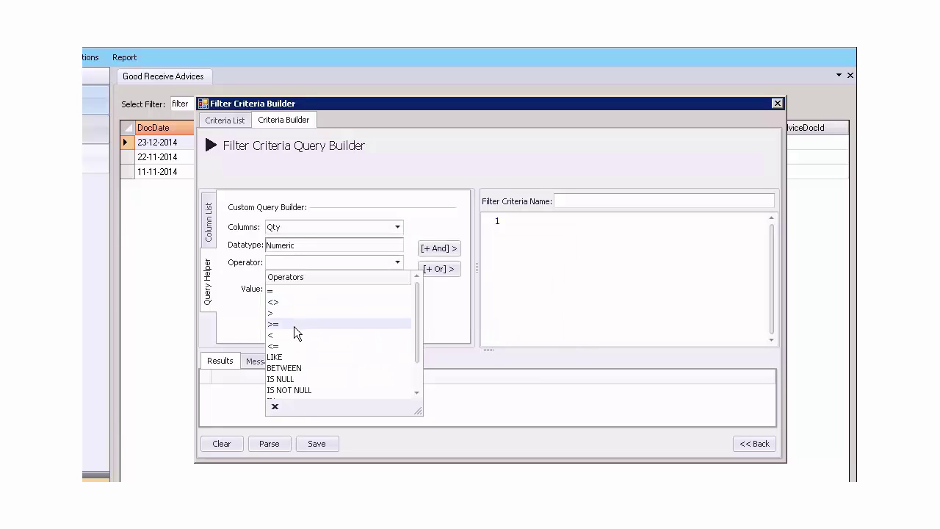
left_click(295, 326)
left_click(306, 288)
type("1")
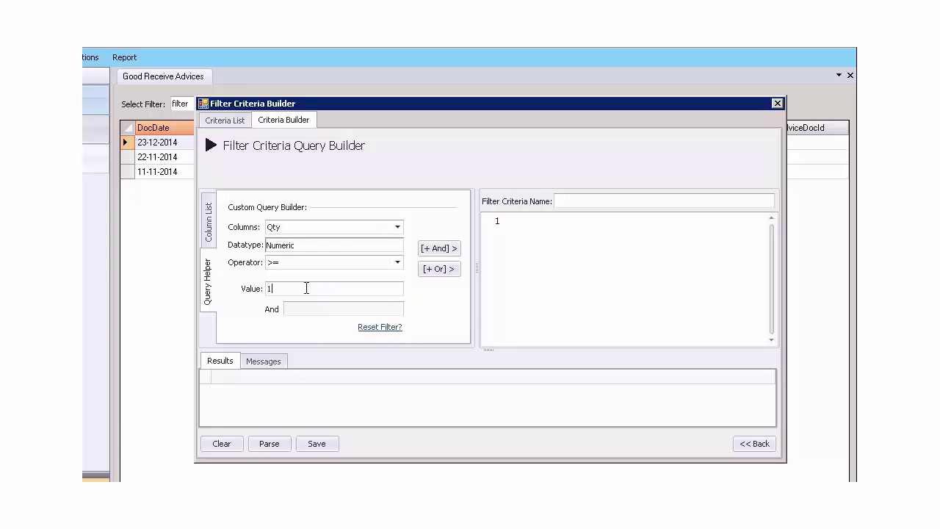
type("00")
left_click(442, 250)
left_click(271, 445)
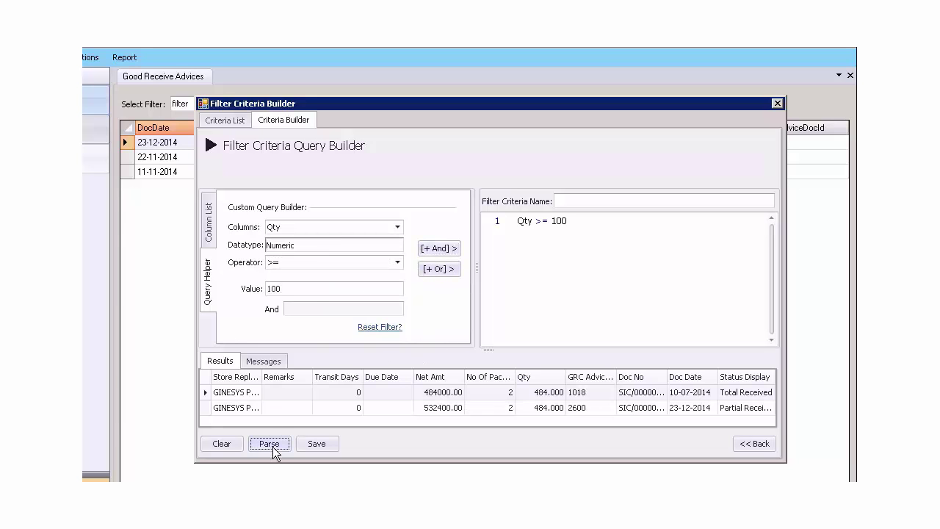
Step: Name the new filter criteria filter2 and save it
left_click(647, 200)
type("filter2")
left_click(318, 445)
left_click(415, 350)
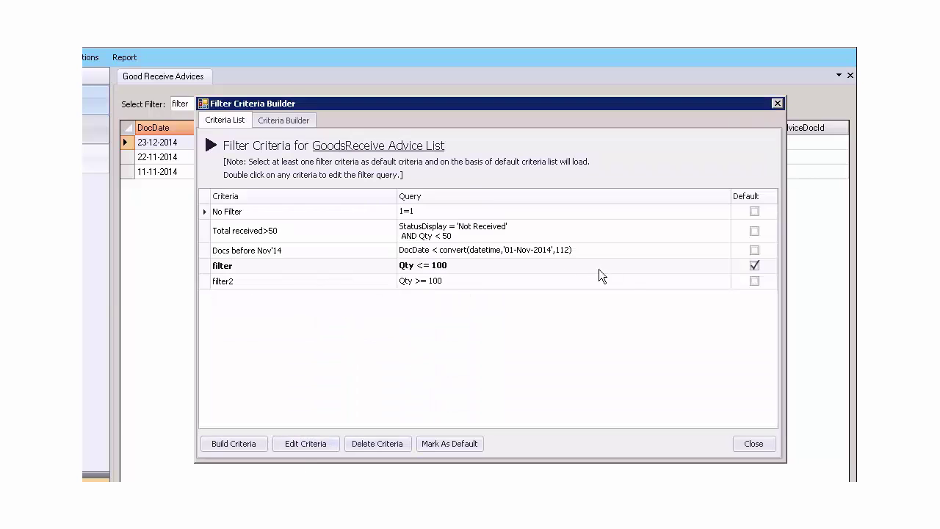
Step: Mark the criteria named filter2 (Qty >= 100) as default for the Good Receive Advices list and close the criteria builder
left_click(742, 280)
left_click(754, 444)
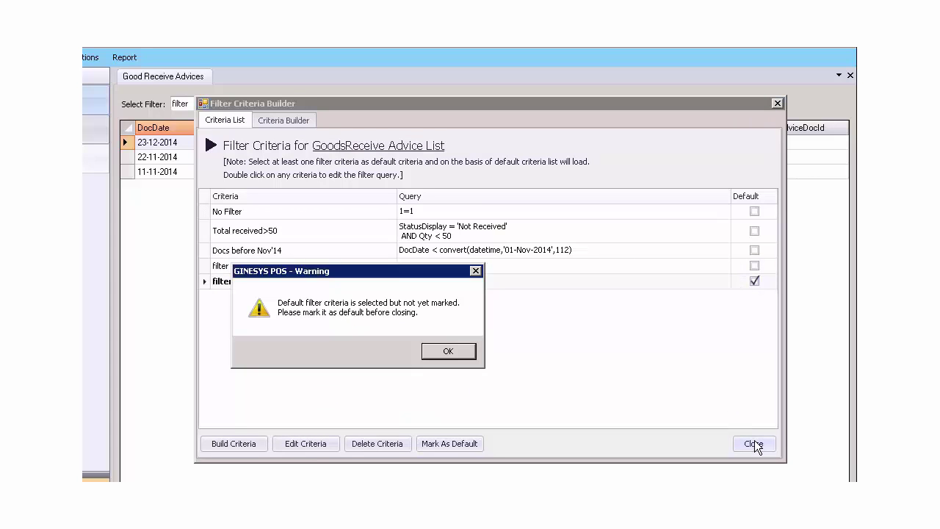
left_click(457, 347)
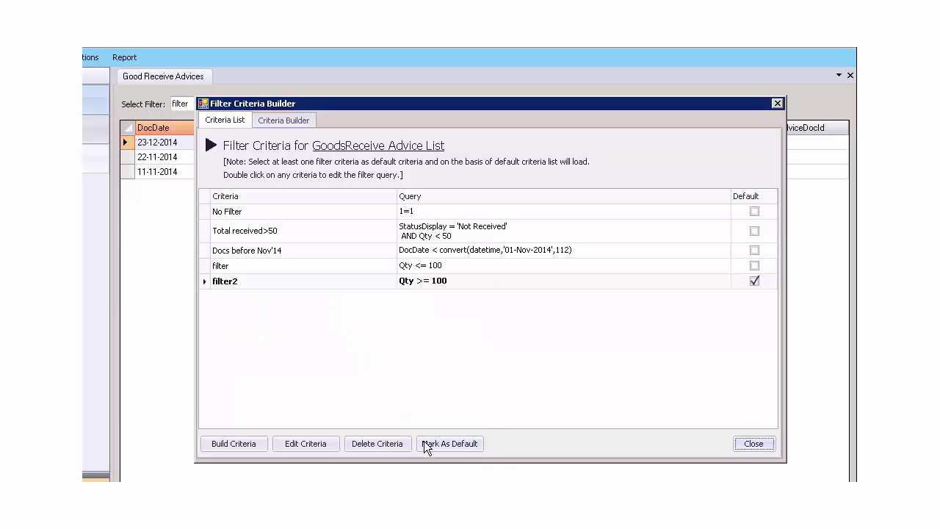
left_click(425, 442)
left_click(461, 357)
left_click(753, 443)
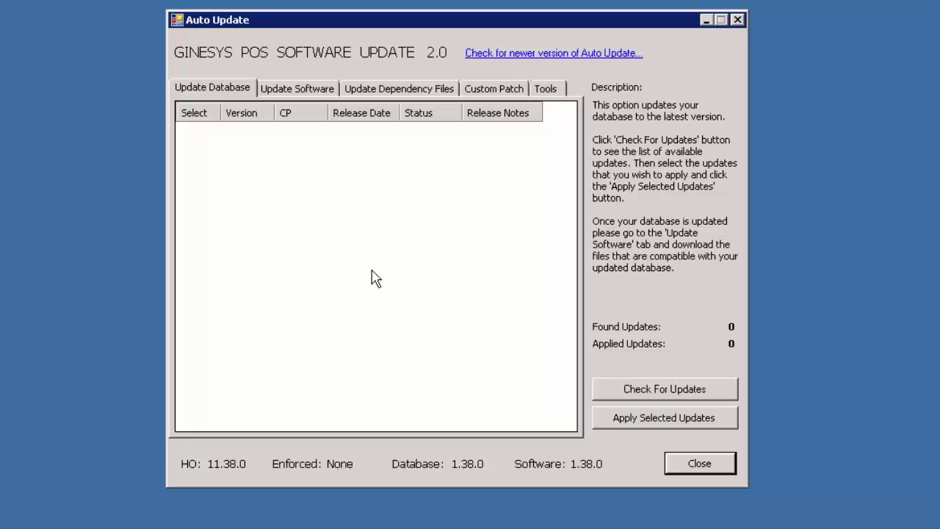
Step: Check for database updates in Auto Update and look through its software, dependency file, custom patch and tools options
left_click(664, 391)
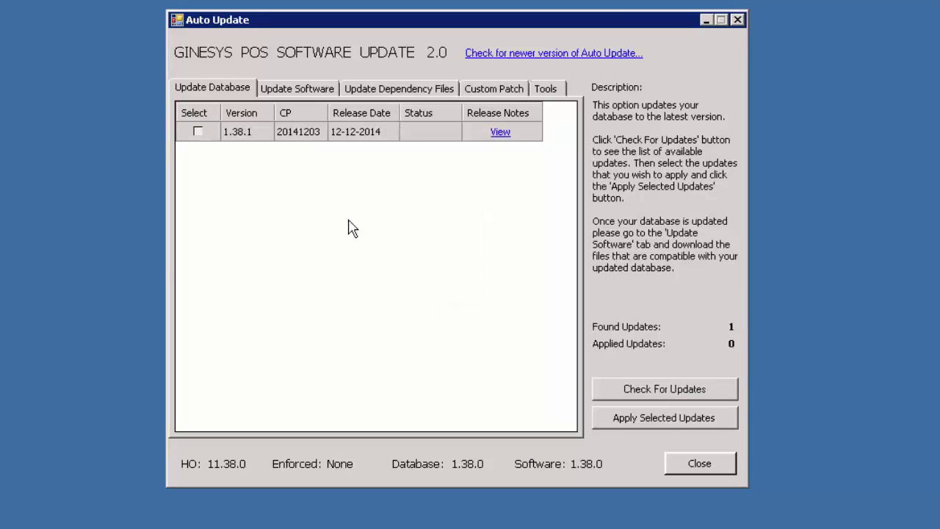
left_click(316, 94)
left_click(373, 93)
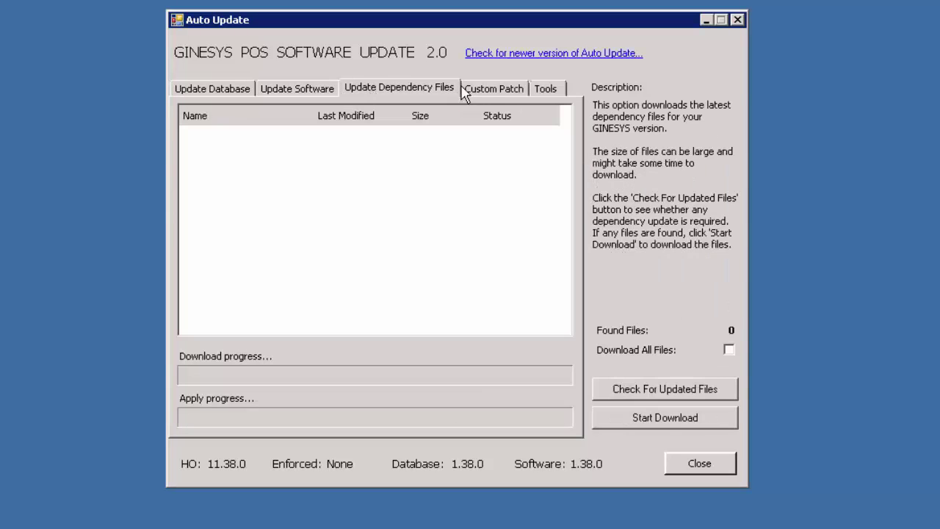
left_click(489, 93)
left_click(549, 93)
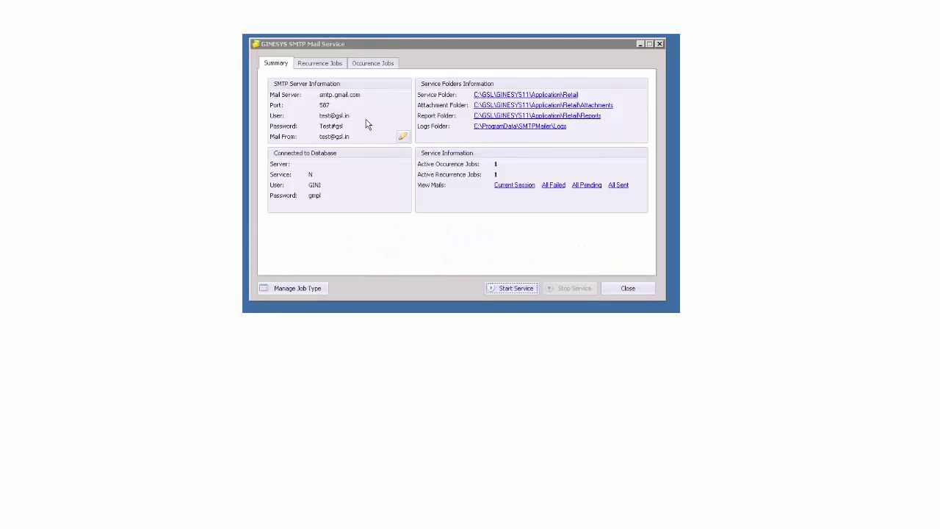
Step: Review the SMTP Mail Service recurrence and occurrence jobs, including the Purchase Order Cancellation Document job's detail, mail and modification mail settings
left_click(328, 67)
left_click(368, 66)
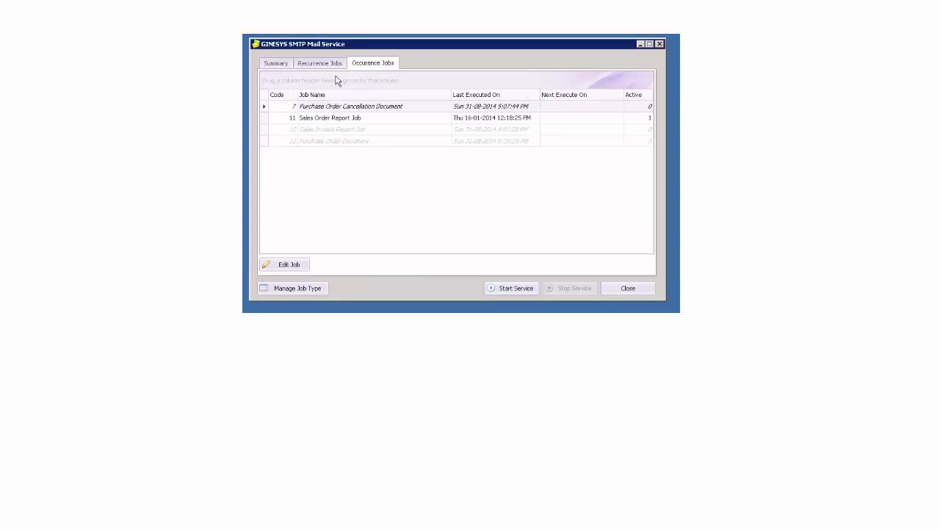
left_click(285, 267)
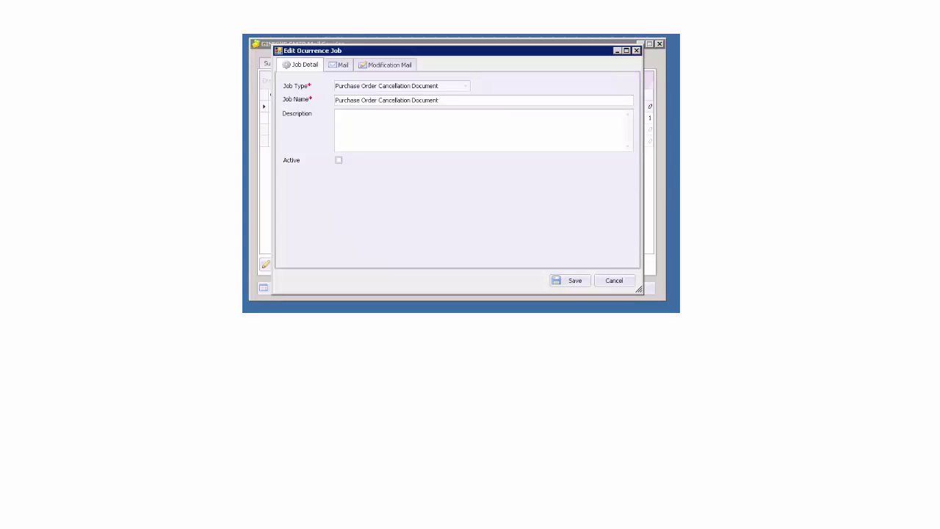
left_click(341, 69)
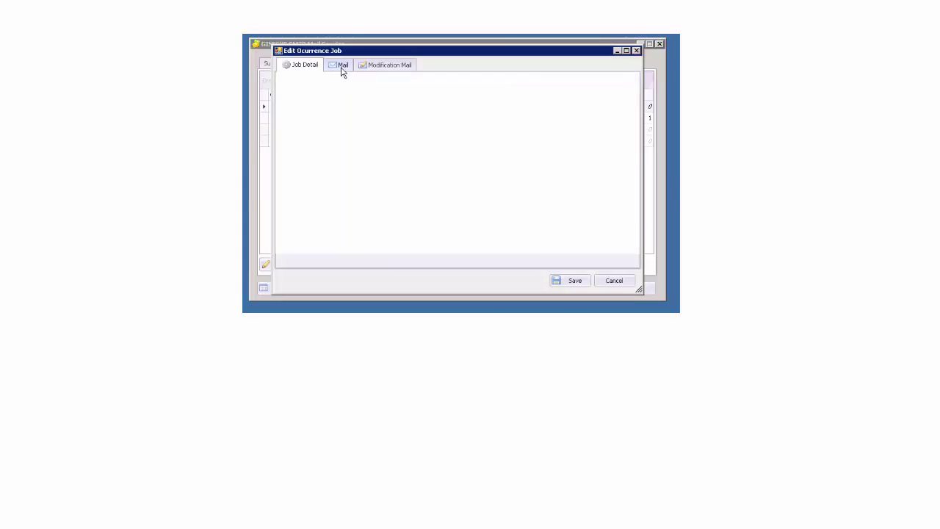
left_click(386, 64)
left_click(301, 64)
left_click(636, 51)
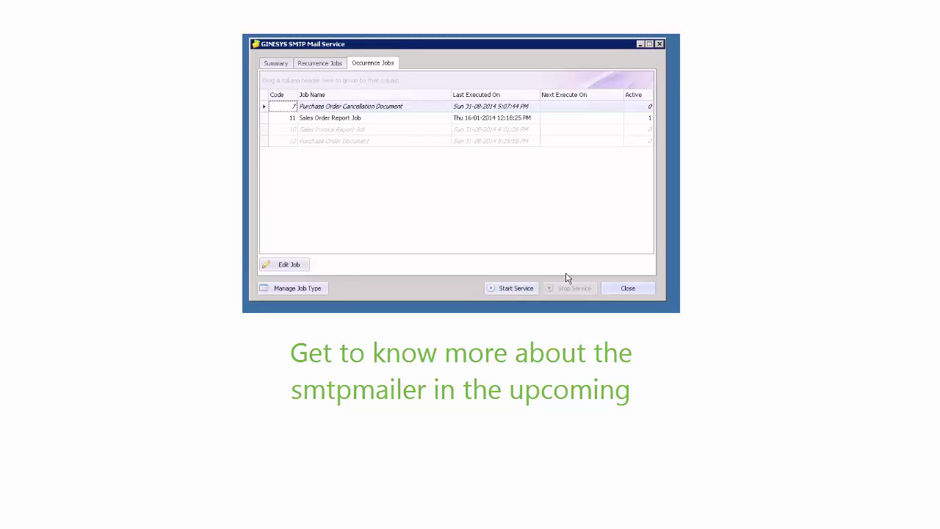
left_click(276, 64)
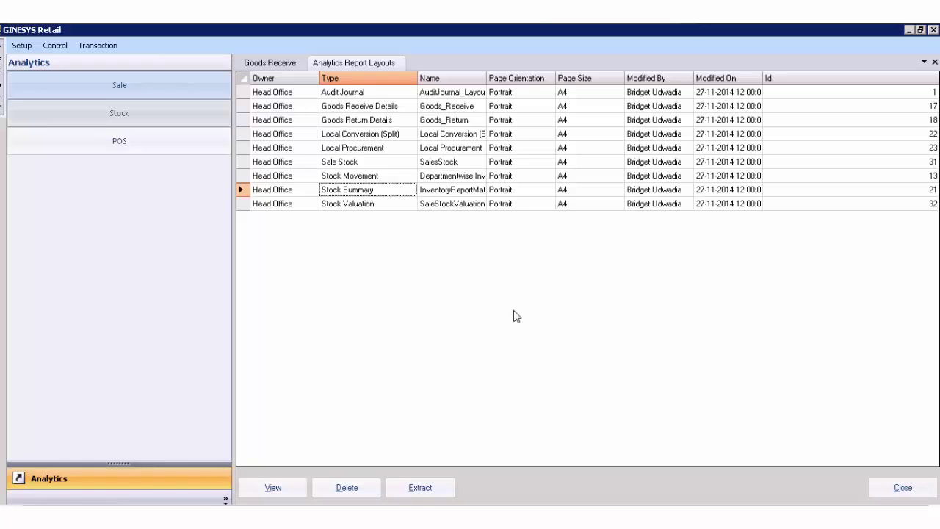
Step: Run the Stock Summary report layout in Analyze mode for 01-08-2014 to 19-12-2014, view it and minimize the report window
double_click(367, 192)
left_click(448, 345)
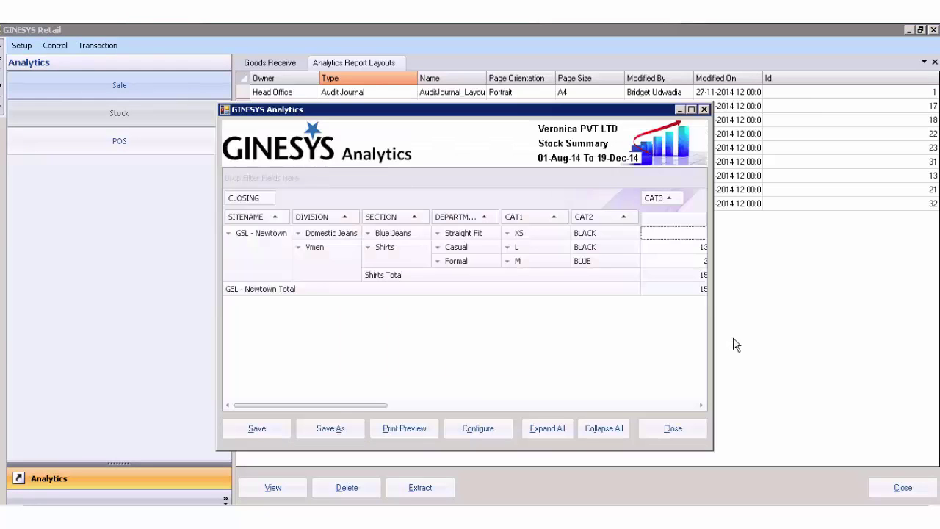
left_click(701, 406)
left_click(682, 109)
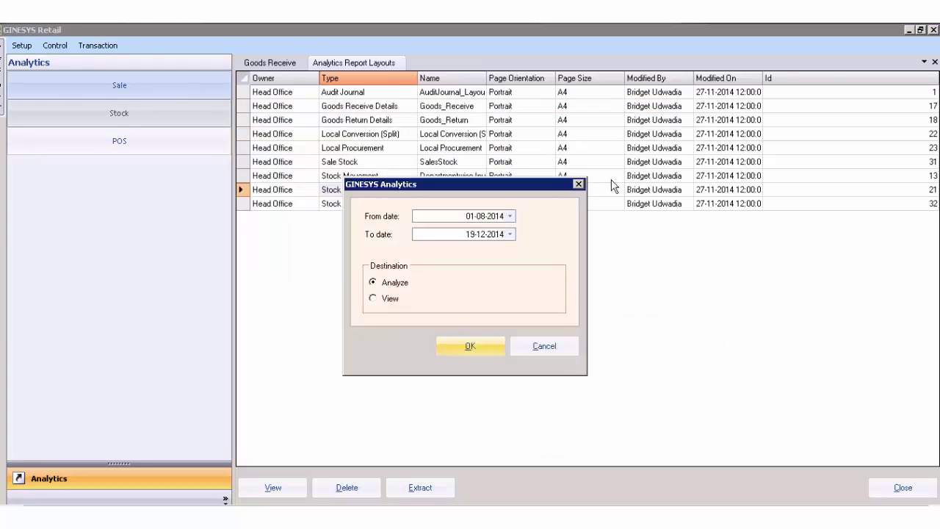
left_click(546, 348)
Step: Look at the Goods Receive list, return to the Analytics Report Layouts and switch among the open GINESYS Analytics windows
left_click(271, 63)
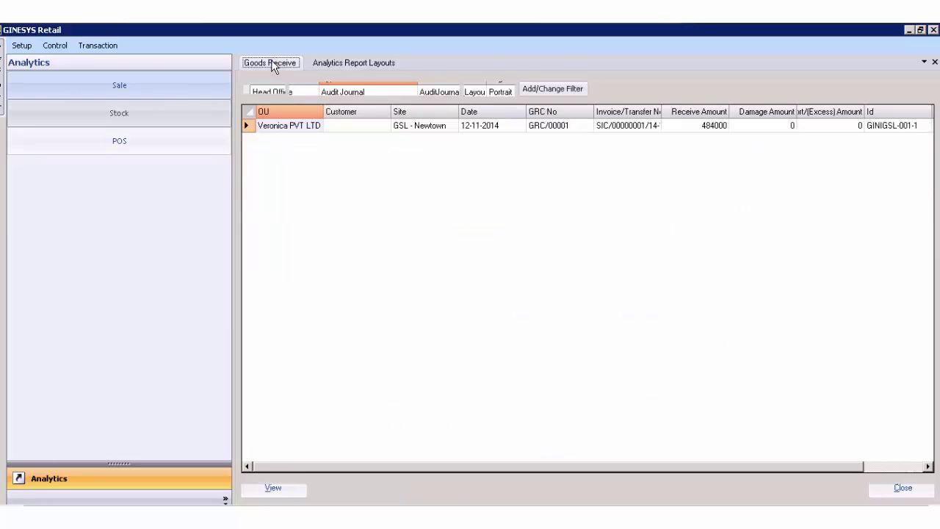
left_click(338, 63)
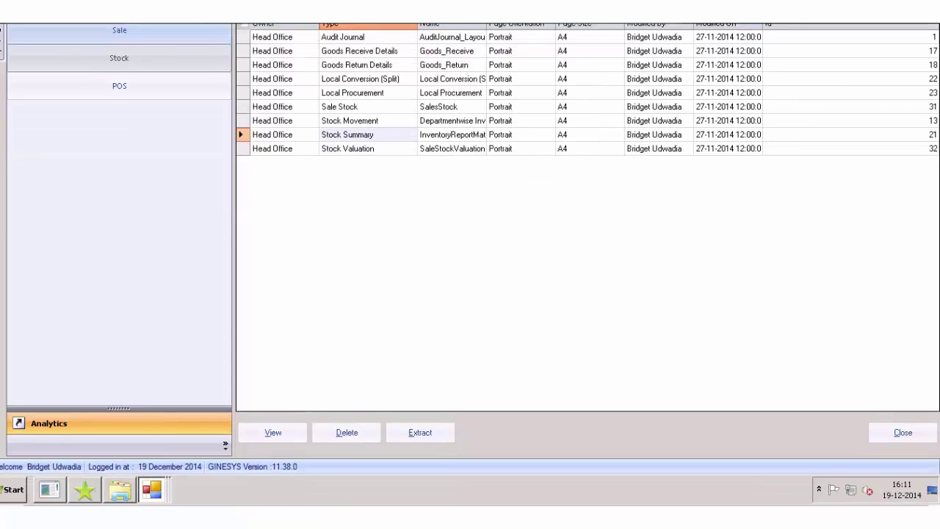
left_click(155, 494)
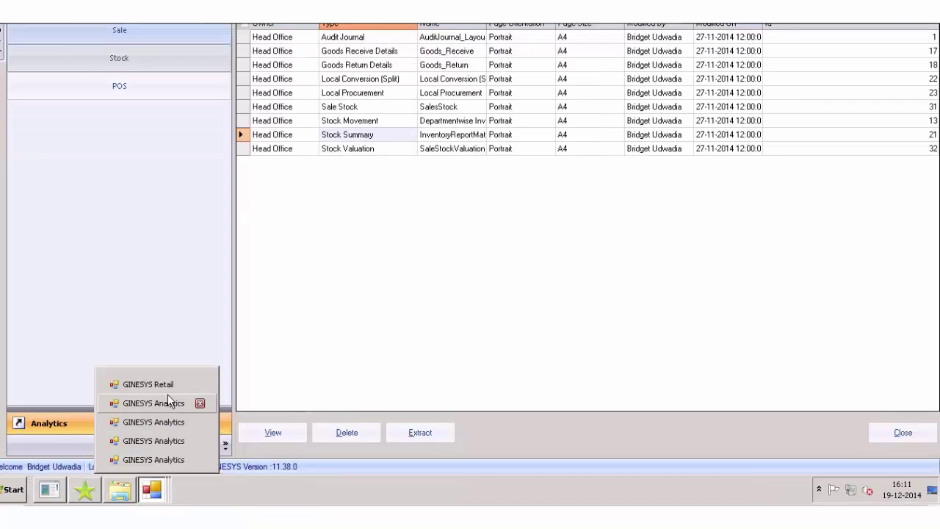
left_click(147, 403)
left_click(160, 493)
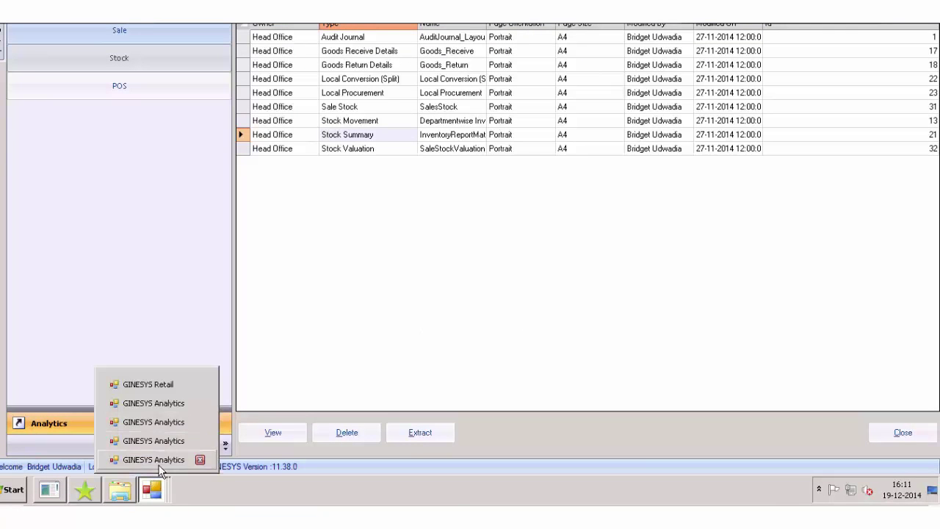
left_click(163, 404)
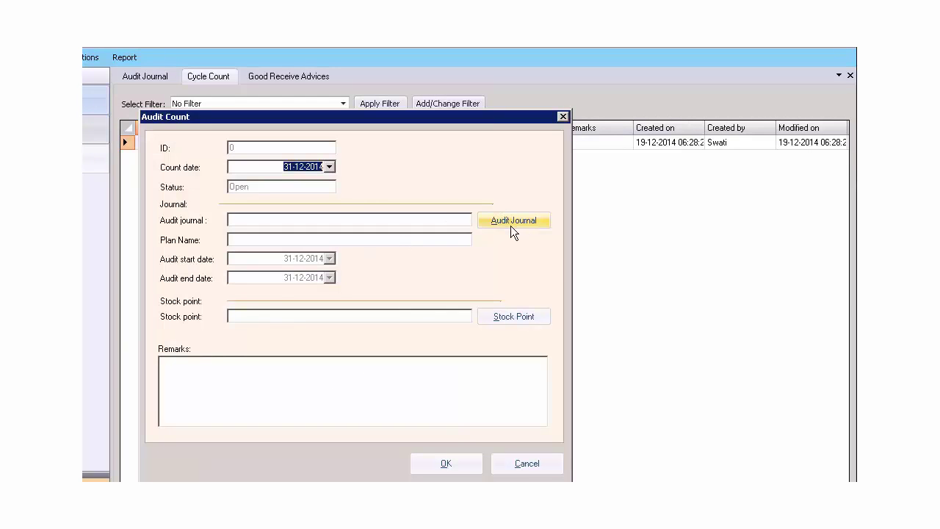
Step: Create an audit count for Journal 4 with stock point Godown1 and start counting
left_click(510, 225)
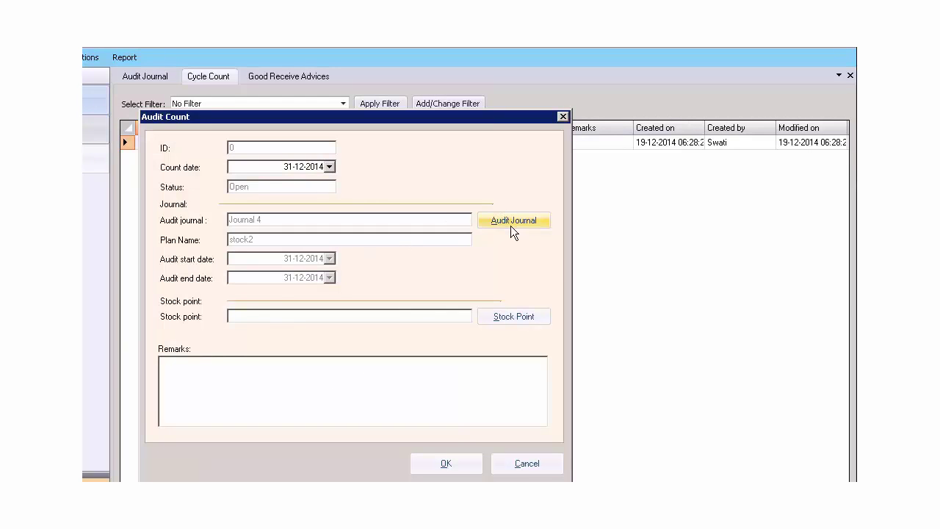
left_click(512, 316)
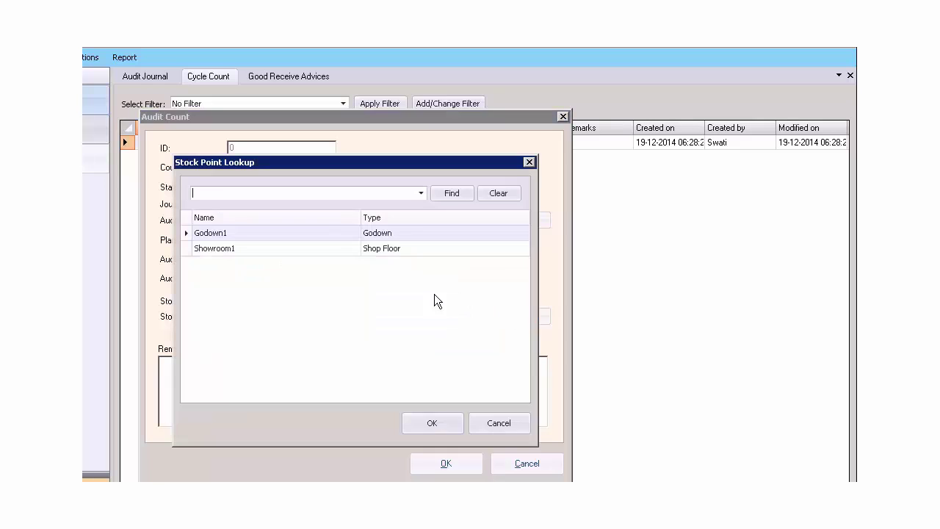
left_click(433, 425)
left_click(447, 464)
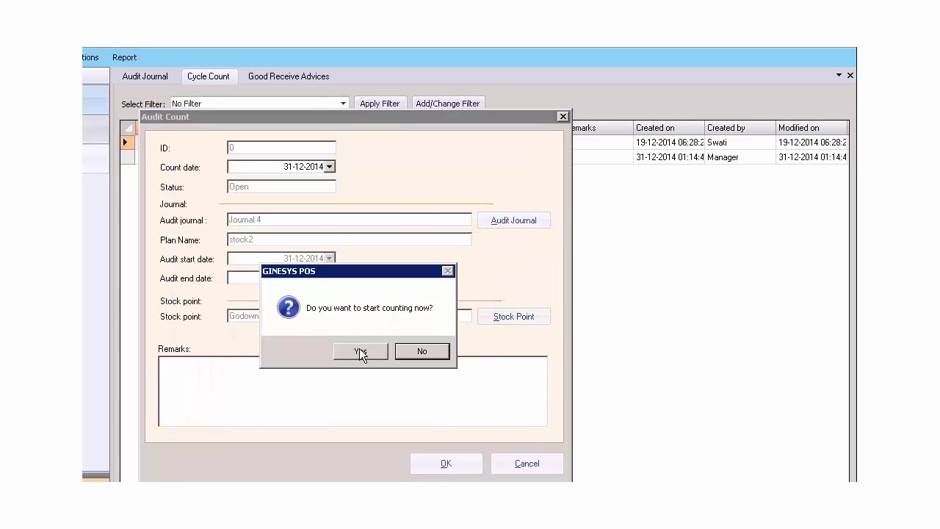
left_click(359, 350)
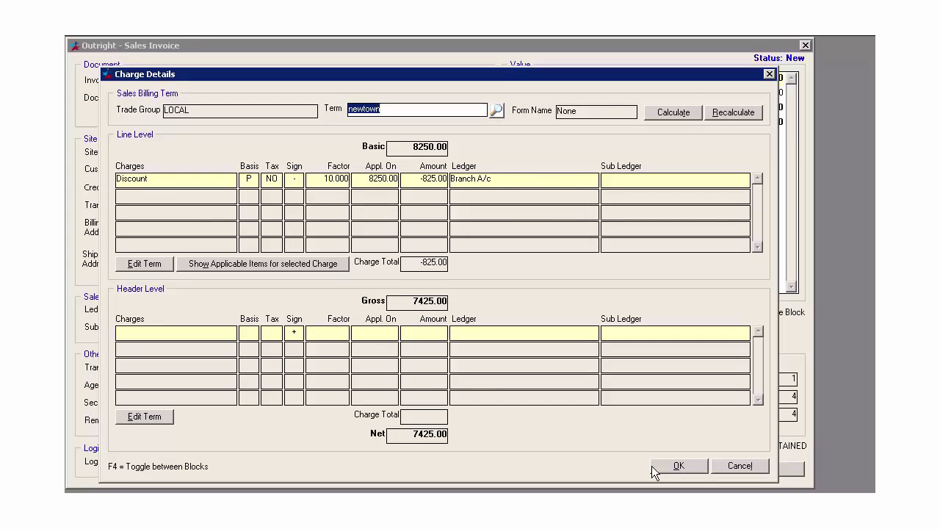
Step: Open the sales invoice's line-level Discount charge for editing and bring up its general ledger selection
left_click(162, 266)
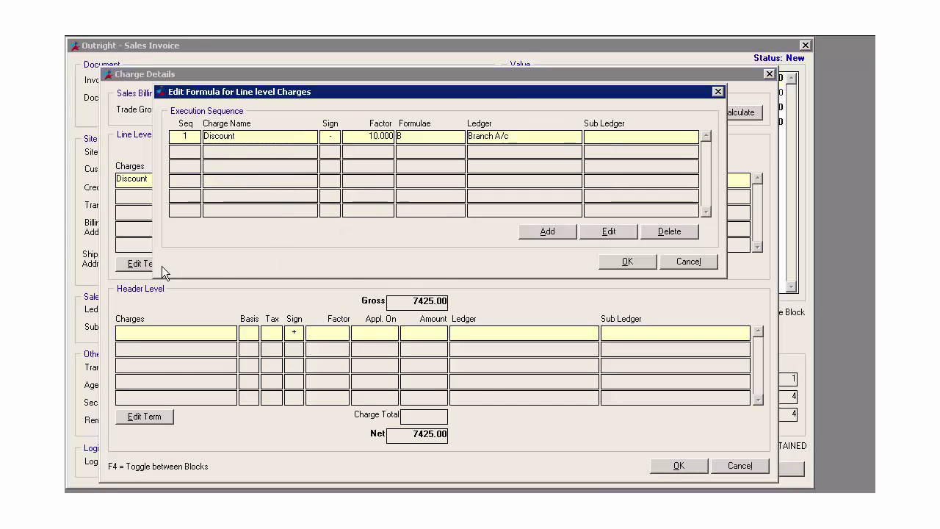
left_click(607, 229)
left_click(501, 278)
double_click(501, 279)
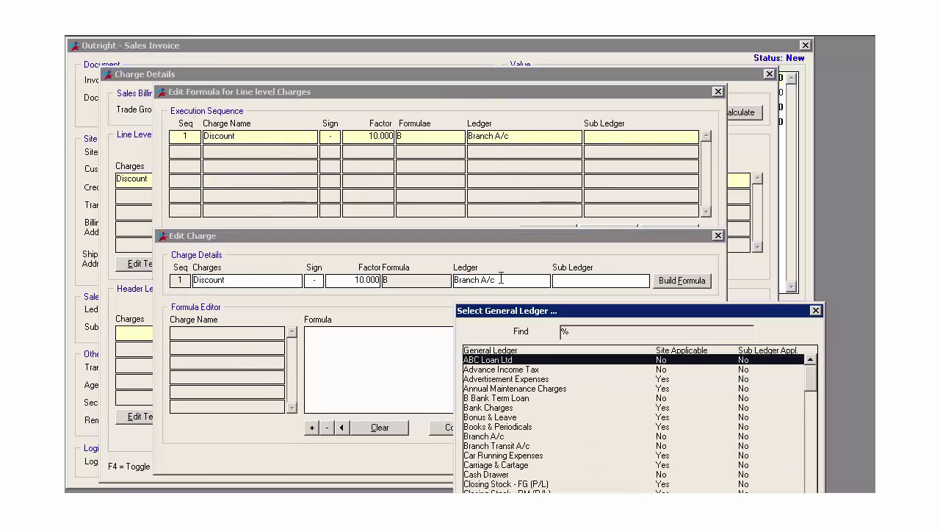
Step: Browse through the general ledgers available for the Discount charge
key("Down")
key("Down")
key("Down")
key("Down")
key("Down")
key("Down")
key("Down")
key("Down")
key("Down")
key("Down")
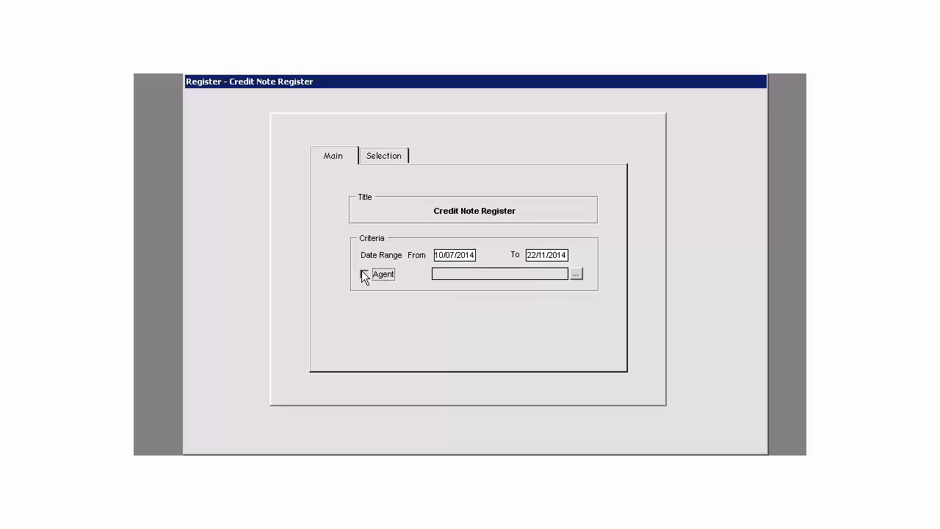
Step: Restrict the Credit Note Register to an agent and set its selection to Sub Ledger with class Customer
left_click(575, 274)
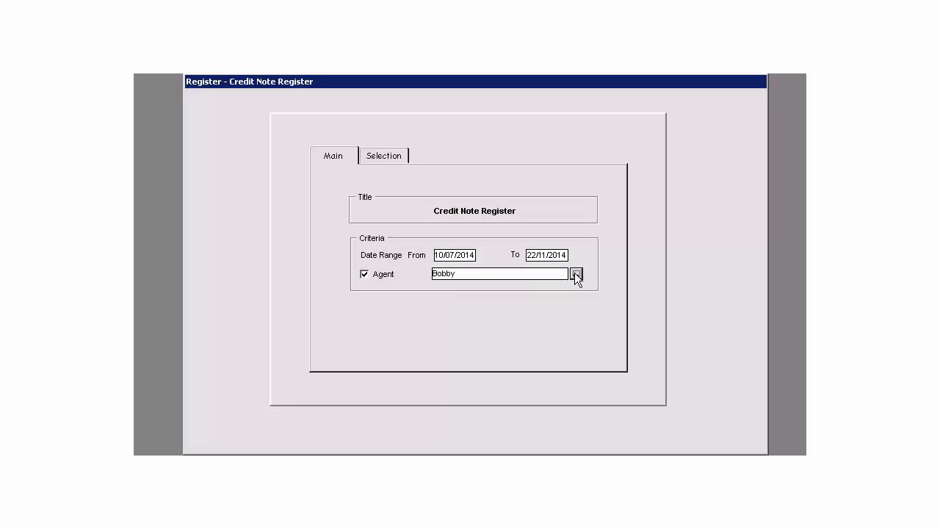
left_click(385, 158)
left_click(425, 186)
left_click(421, 200)
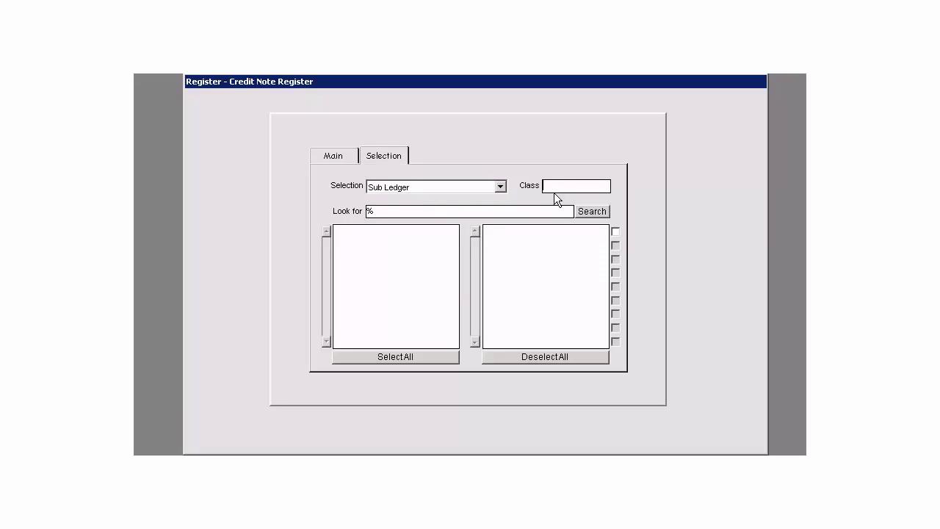
double_click(564, 185)
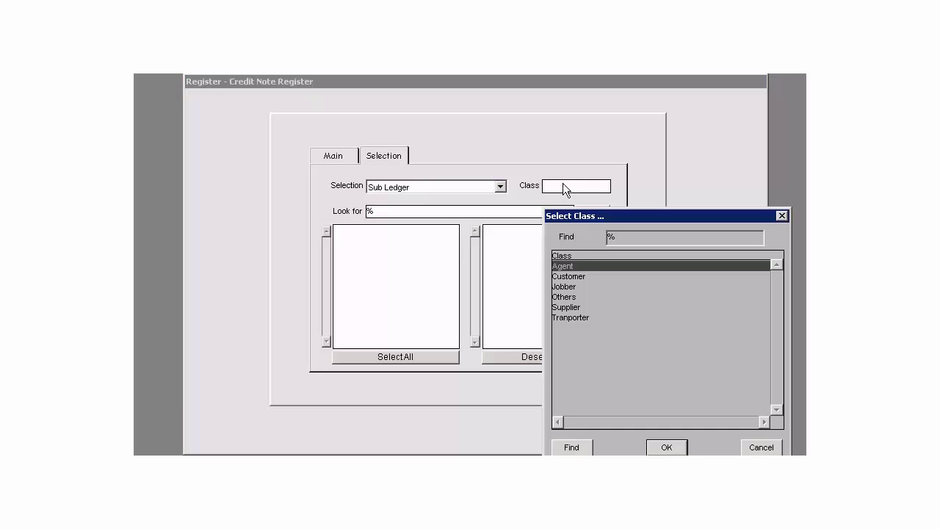
left_click(573, 277)
double_click(574, 277)
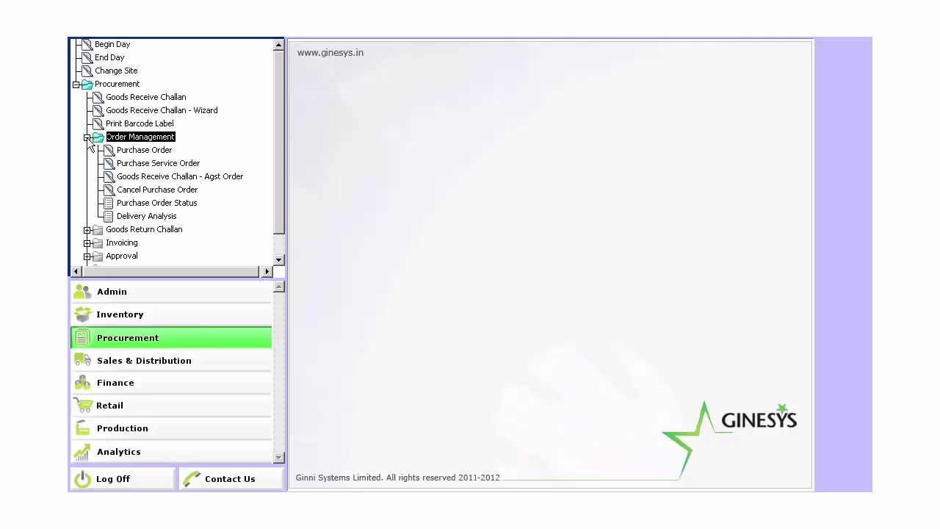
Step: Open an existing Purchase Service Order and examine the Stitching service's site schedule, including its validity and invoice dates
double_click(139, 164)
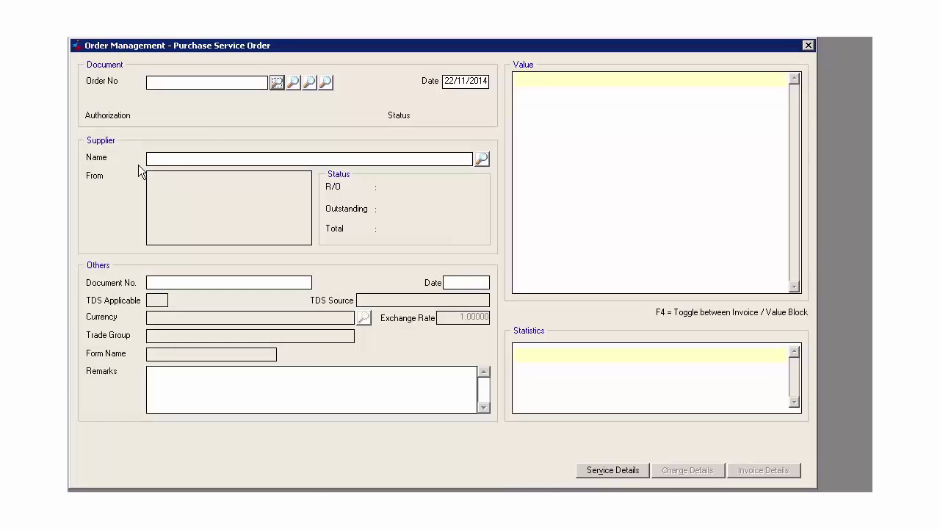
left_click(276, 83)
left_click(613, 470)
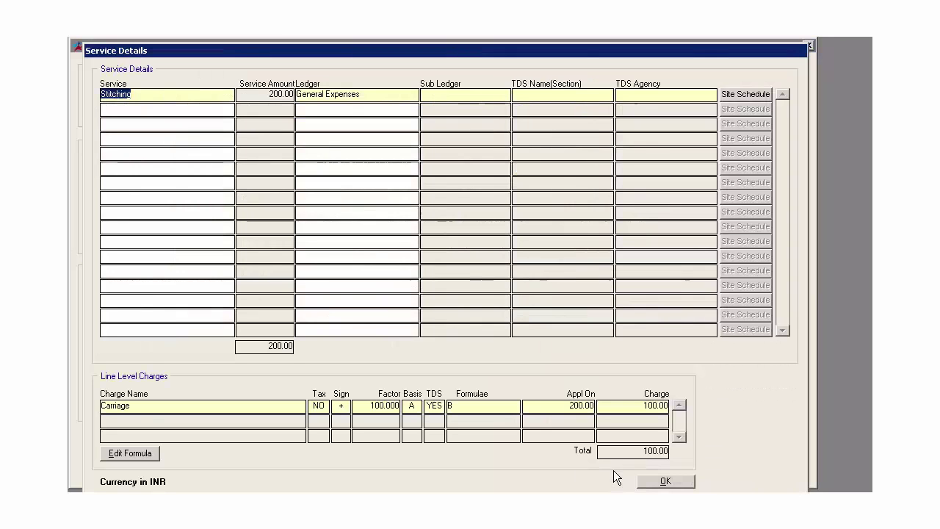
left_click(739, 96)
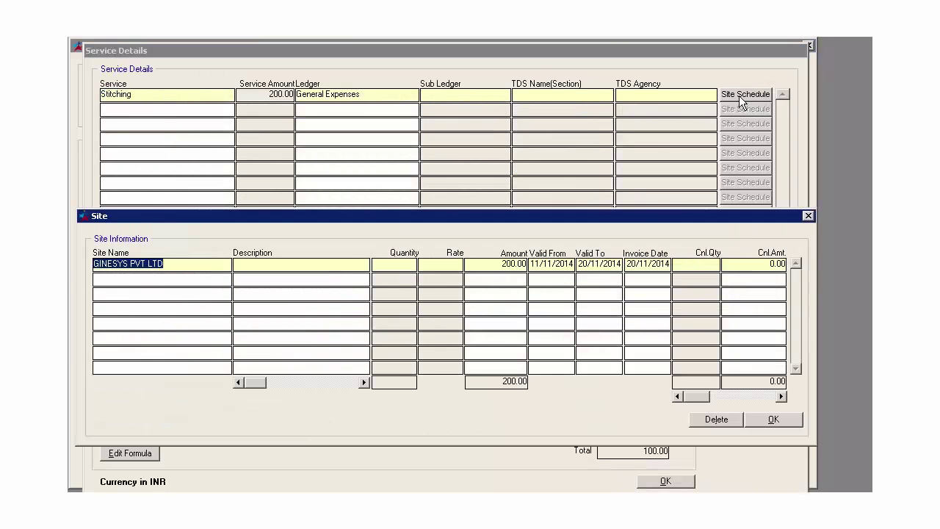
left_click(551, 264)
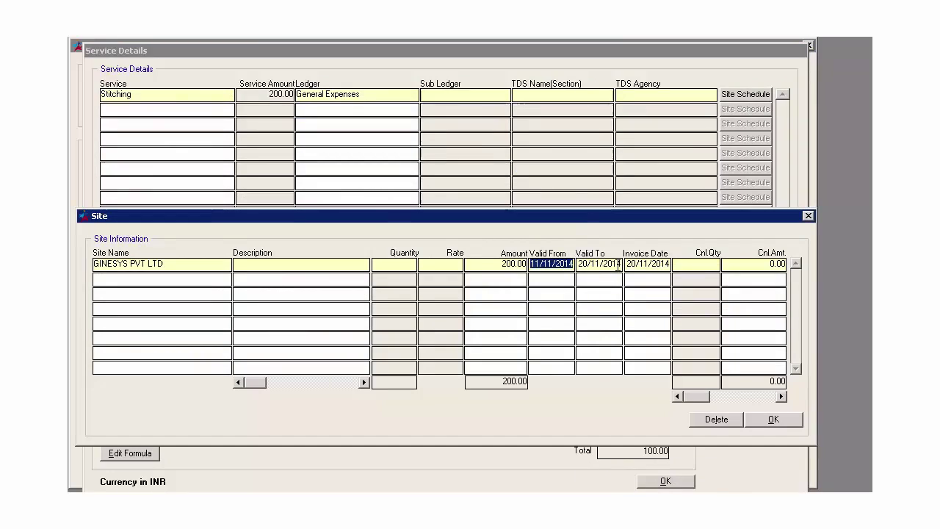
left_click(647, 266)
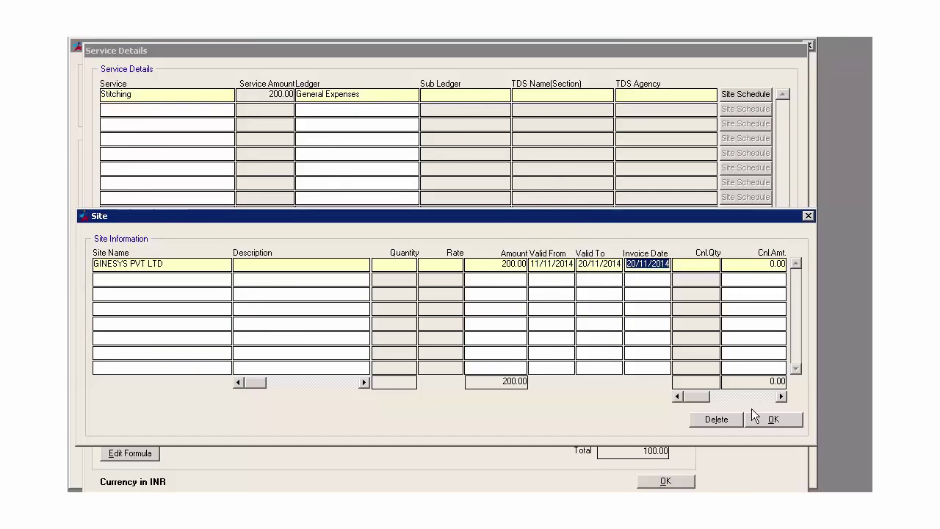